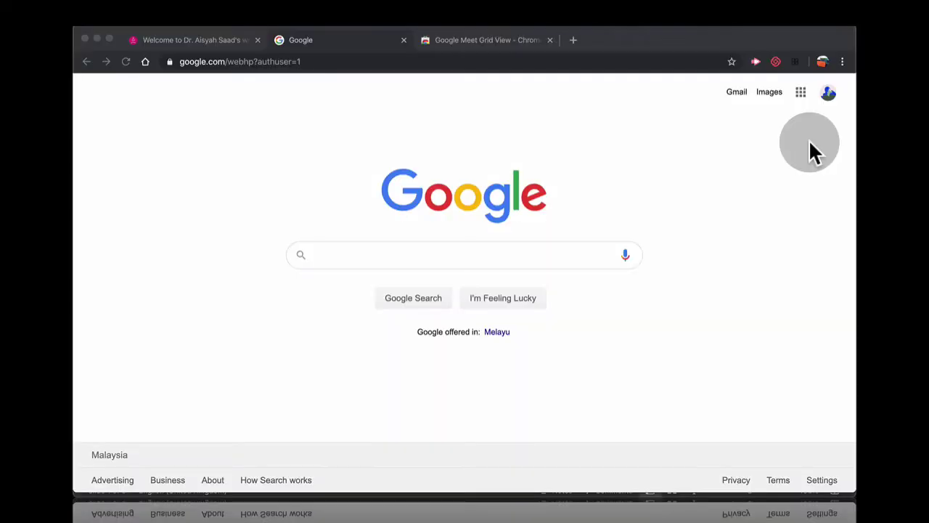
- Start a new video meeting from Gmail's Meet sidebar to reach the Meeting ready screen
{"action": "left_click", "coordinate": [738, 95]}
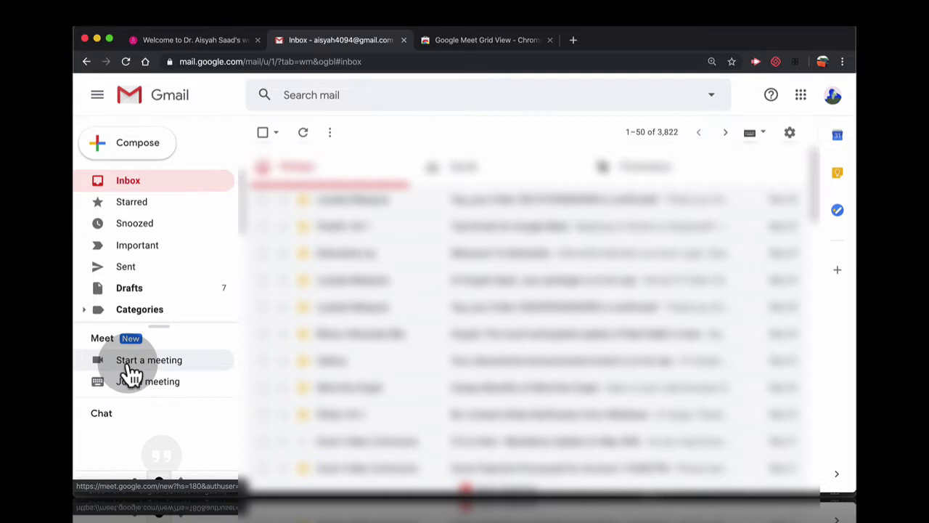
{"action": "left_click", "coordinate": [129, 368]}
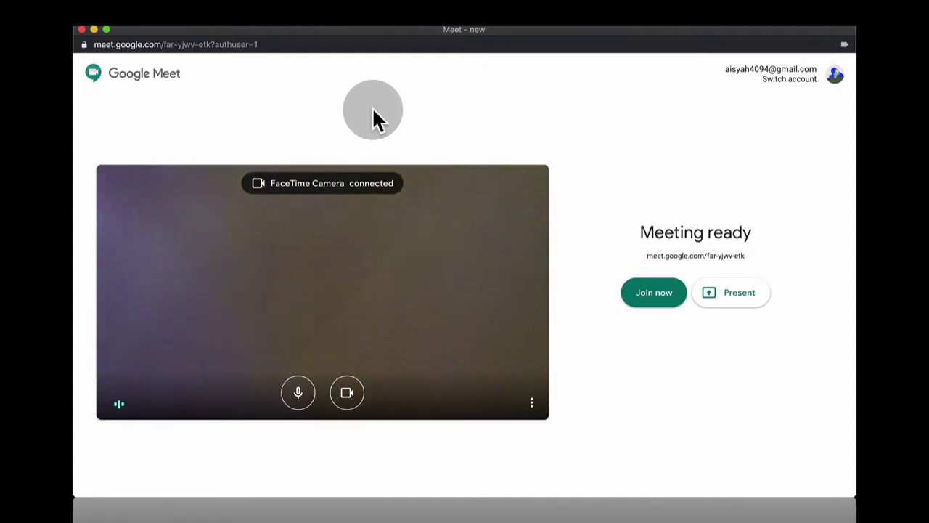
- Turn the camera off and select the full meeting link under Meeting ready
{"action": "left_click", "coordinate": [348, 396]}
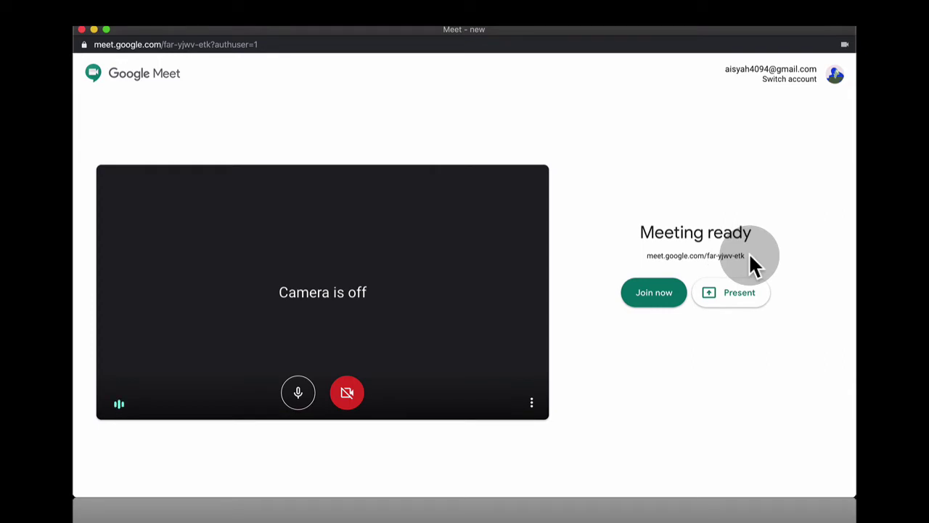
{"action": "double_click", "coordinate": [690, 256]}
{"action": "triple_click", "coordinate": [690, 256]}
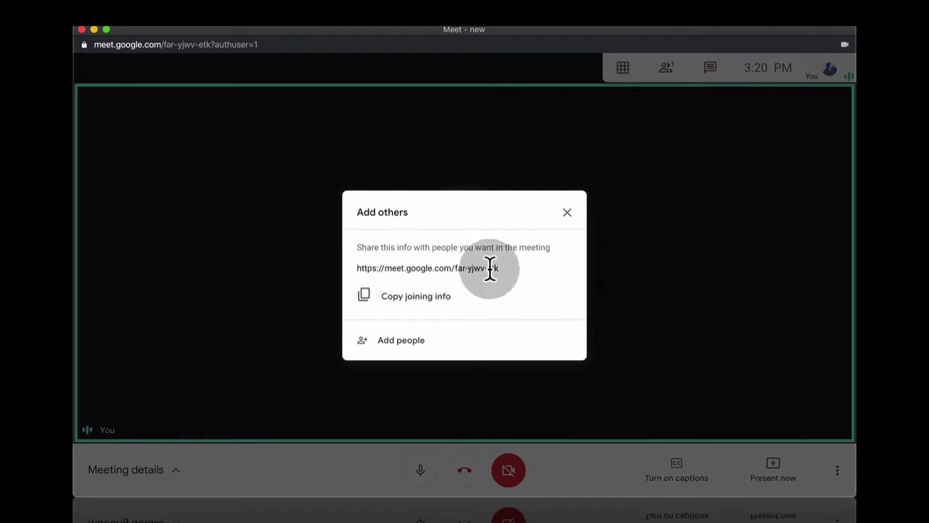
- Copy the meeting's joining info from the Add others dialog
{"action": "left_click", "coordinate": [427, 307]}
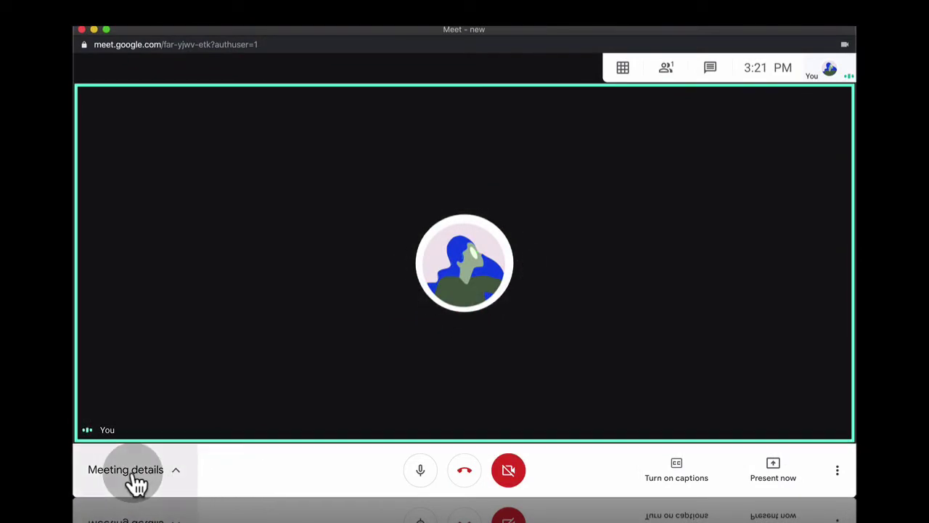
{"action": "left_click", "coordinate": [174, 480]}
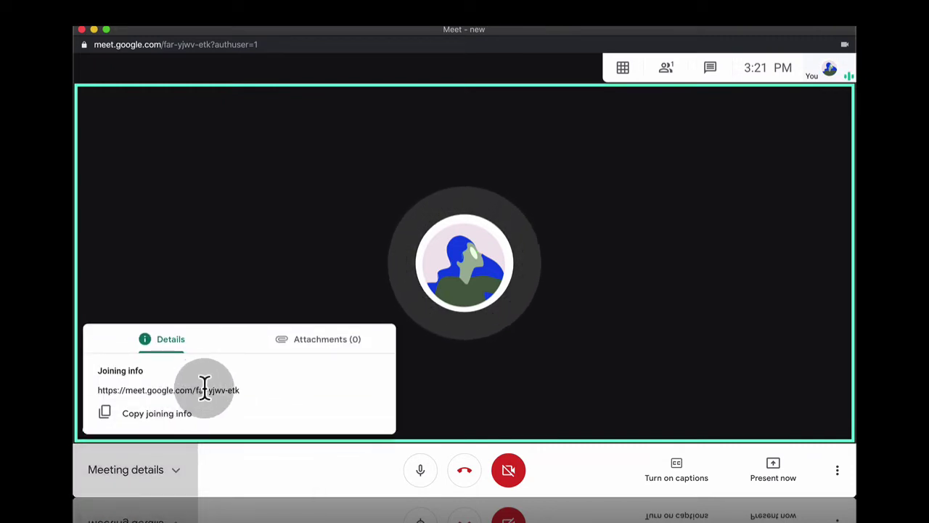
{"action": "left_click", "coordinate": [309, 347]}
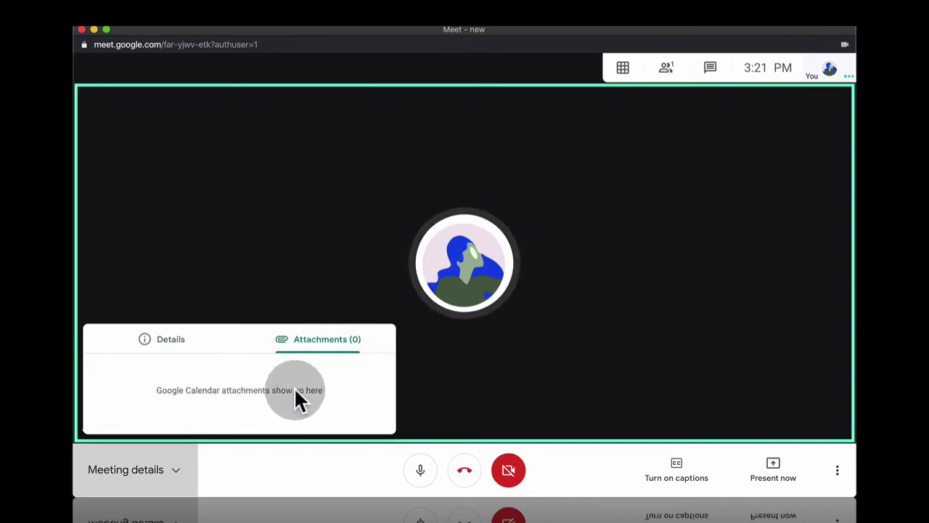
{"action": "left_click", "coordinate": [289, 475]}
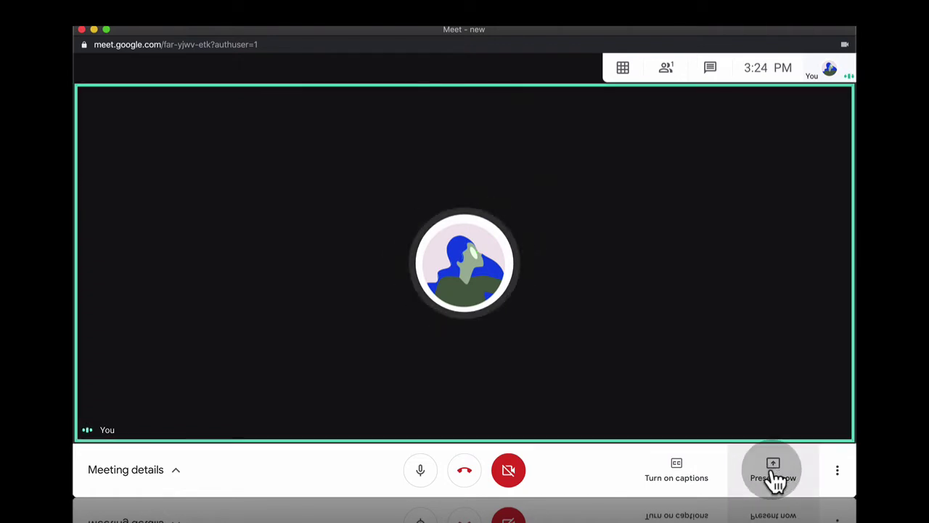
- Choose to present A Chrome tab, bringing up the Share a Chrome tab list
{"action": "left_click", "coordinate": [775, 480]}
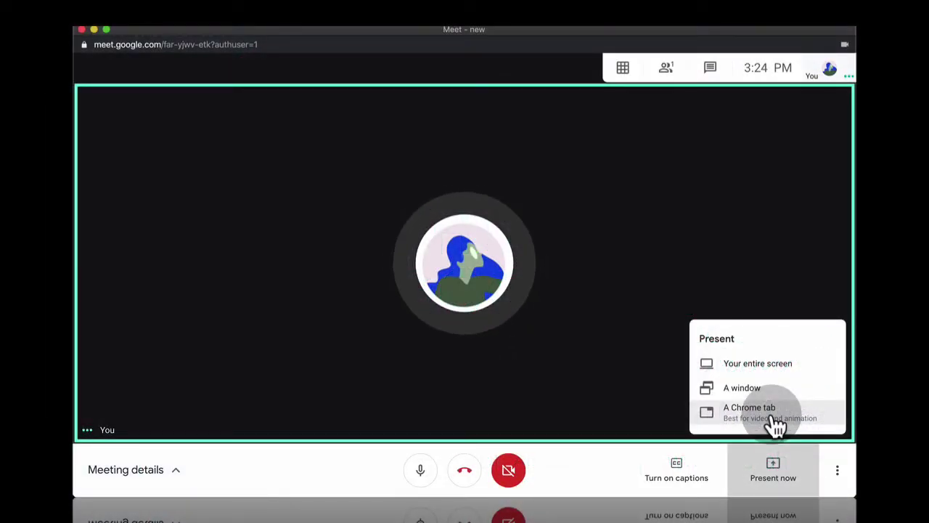
{"action": "left_click", "coordinate": [772, 420]}
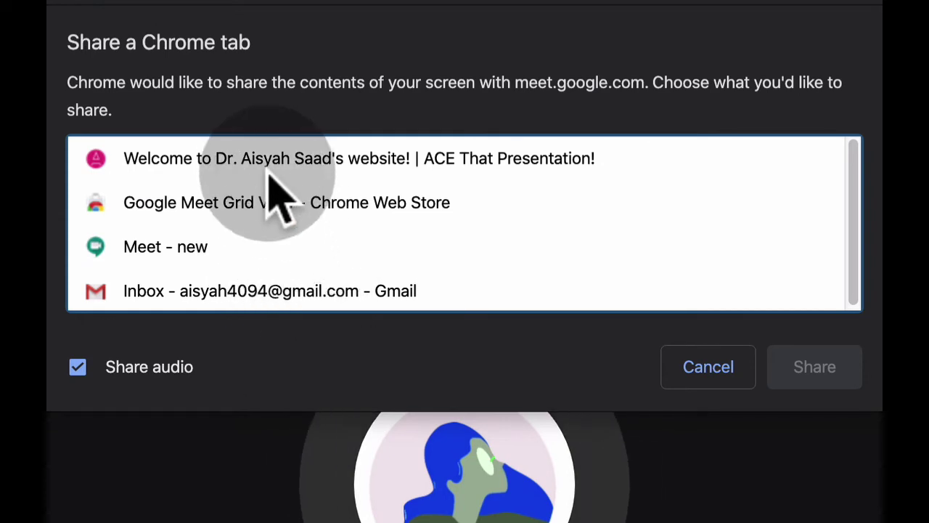
- Share the ACE That Presentation! website tab to the Meet call
{"action": "left_click", "coordinate": [274, 161]}
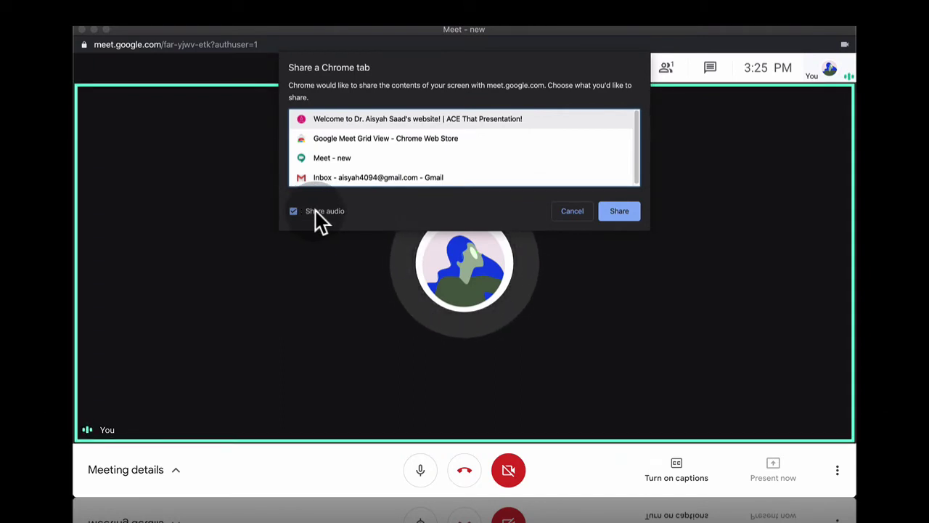
{"action": "left_click", "coordinate": [628, 213]}
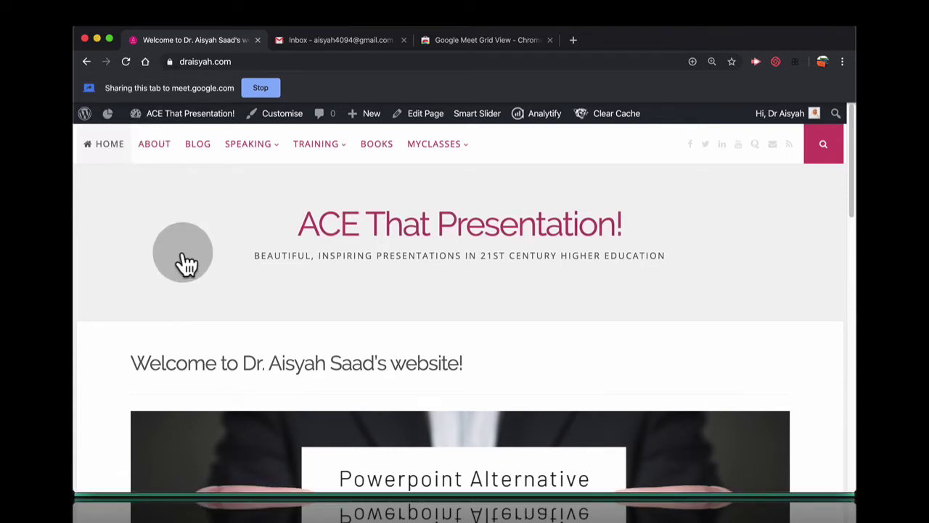
- Scroll down the shared website, then open a new blank Chrome tab
{"action": "scroll", "coordinate": [240, 260], "scroll_direction": "down", "scroll_amount": 2}
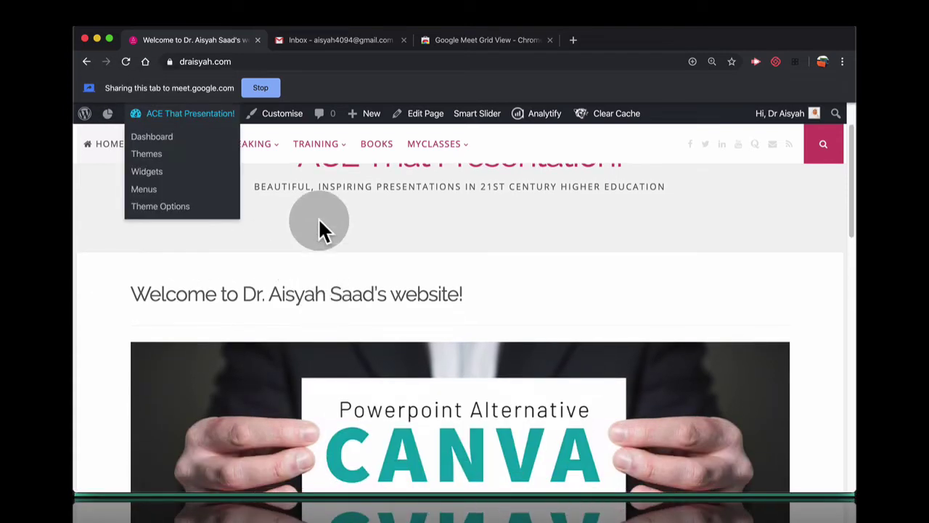
{"action": "scroll", "coordinate": [213, 228], "scroll_direction": "down", "scroll_amount": 5}
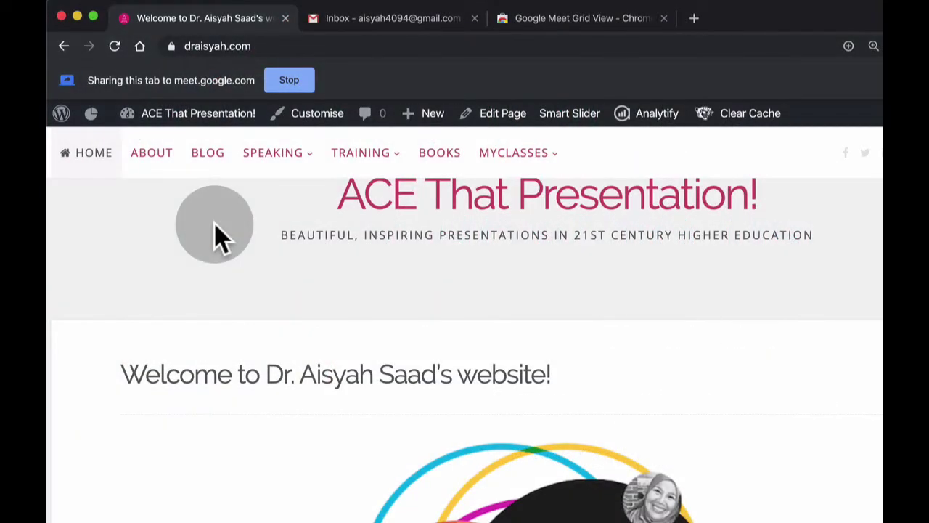
{"action": "left_click", "coordinate": [694, 18]}
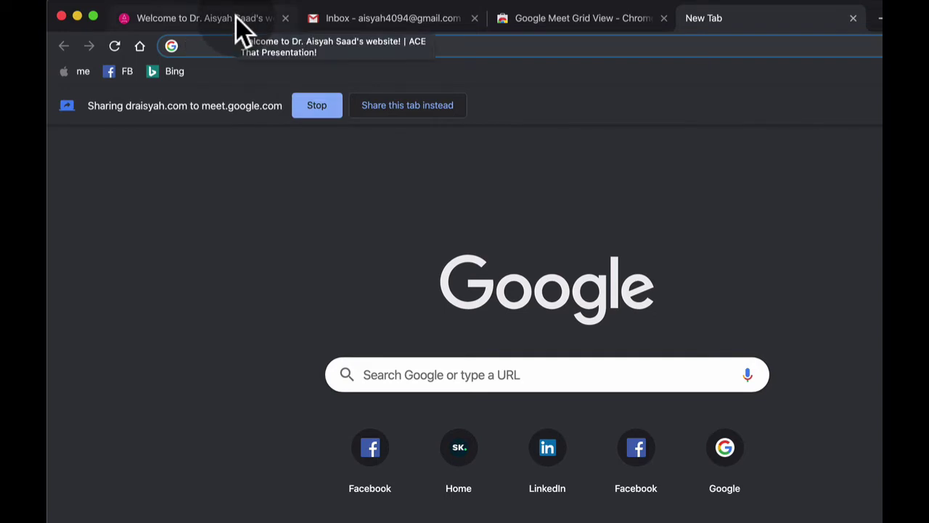
- Switch sharing to the new Google search tab in place of the website tab
{"action": "left_click", "coordinate": [379, 104]}
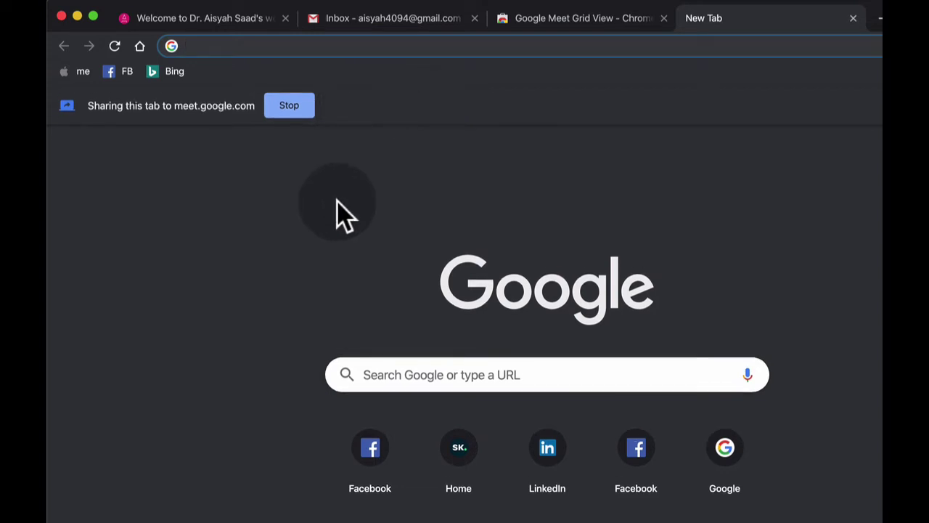
{"action": "scroll", "coordinate": [341, 214], "scroll_direction": "down", "scroll_amount": 1}
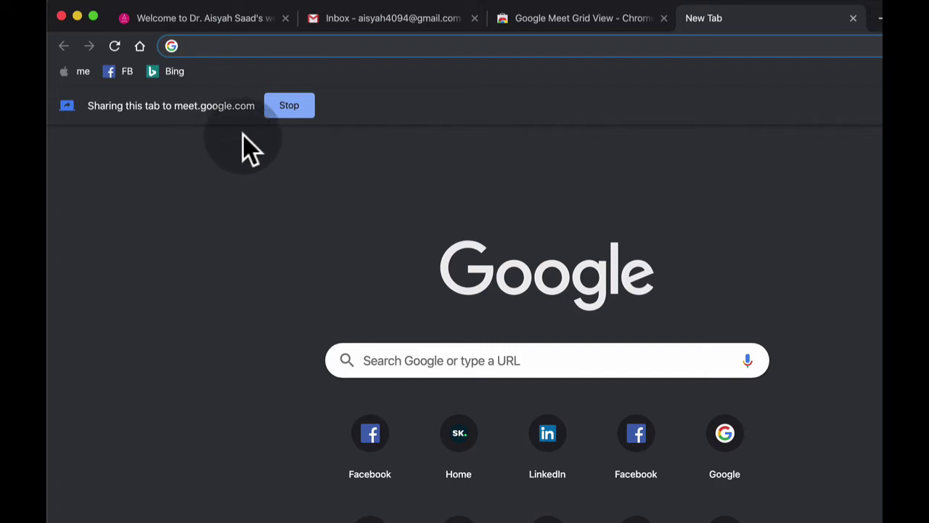
- Stop sharing the tab and present the '5-DBS-Presentation A' PowerPoint window instead
{"action": "left_click", "coordinate": [291, 106]}
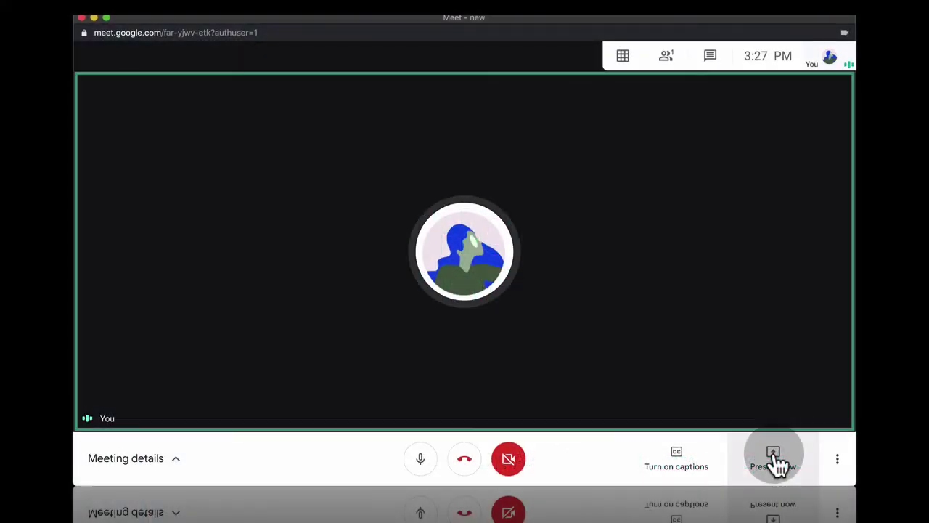
{"action": "left_click", "coordinate": [775, 460]}
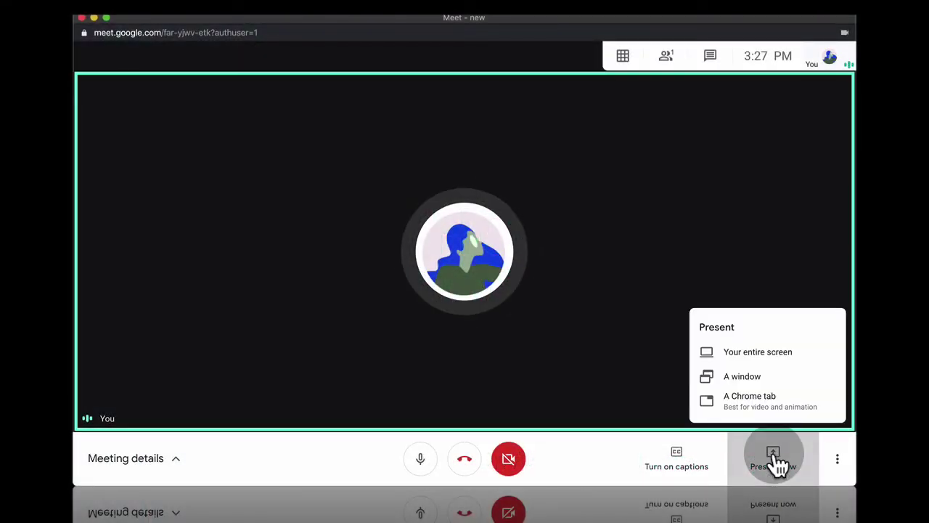
{"action": "left_click", "coordinate": [758, 378]}
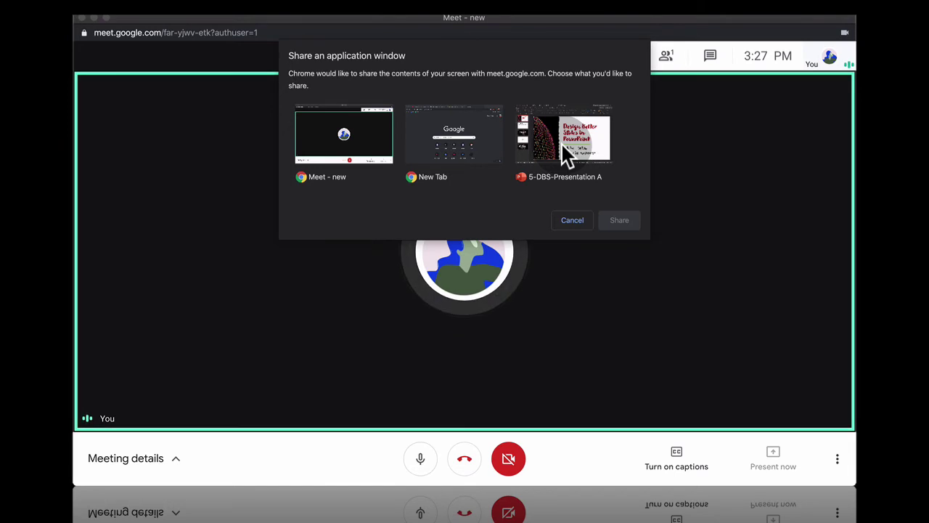
{"action": "left_click", "coordinate": [563, 145]}
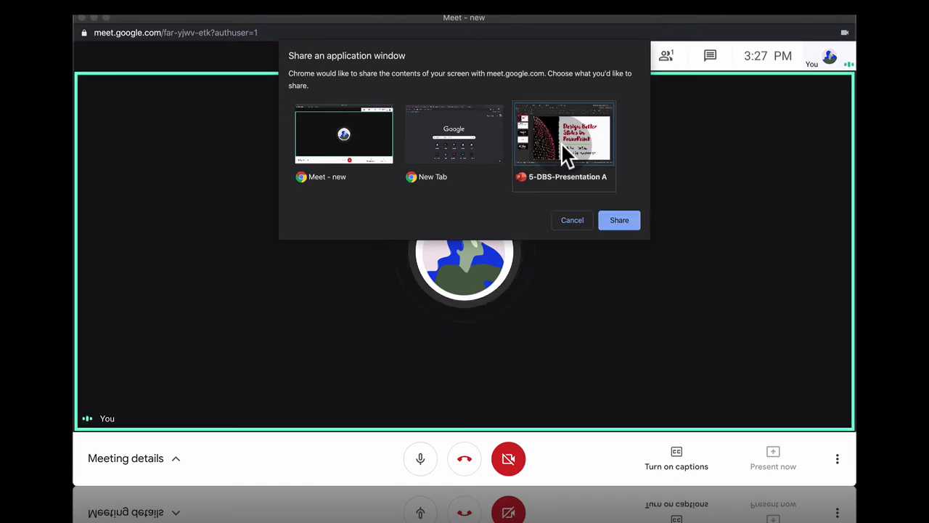
- Share the PowerPoint window and start its full-screen slide show
{"action": "left_click", "coordinate": [621, 221]}
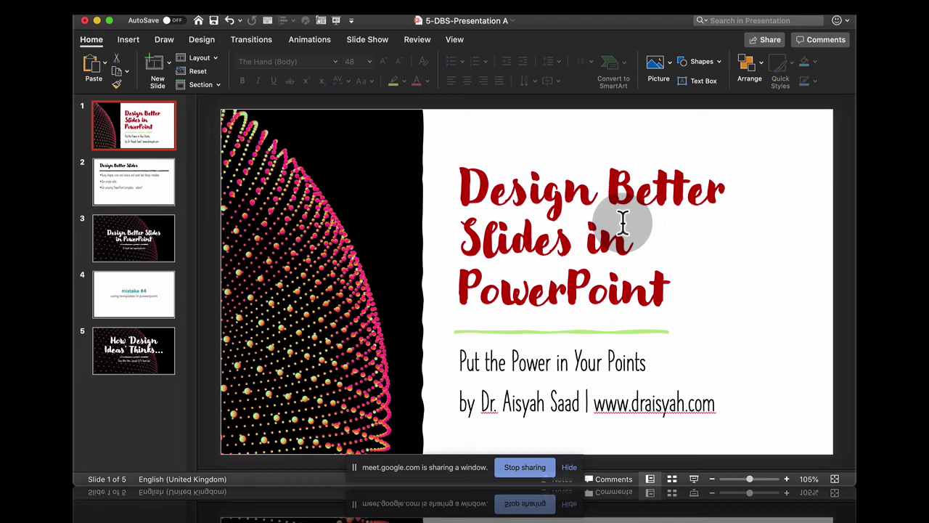
{"action": "key", "text": "shift"}
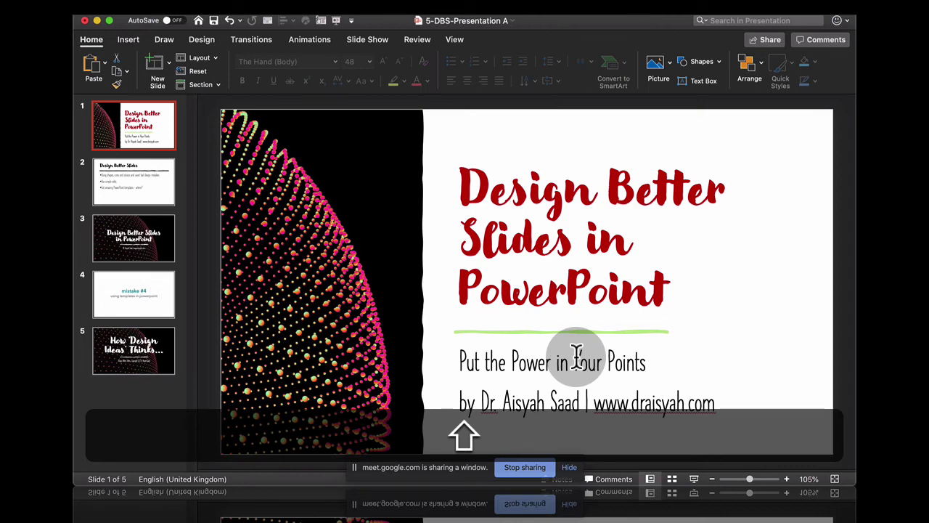
{"action": "left_click", "coordinate": [693, 479]}
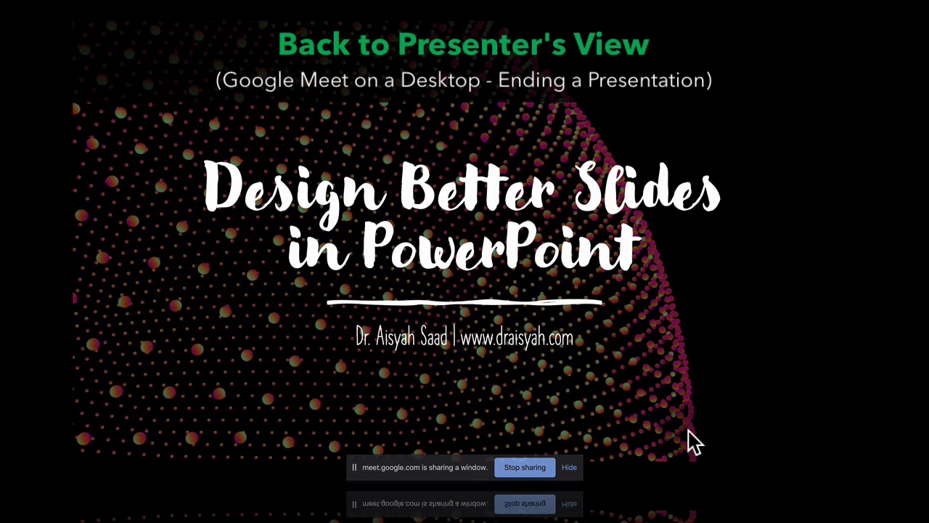
- Exit the slide show with Esc and stop sharing the PowerPoint window
{"action": "key", "text": "Escape"}
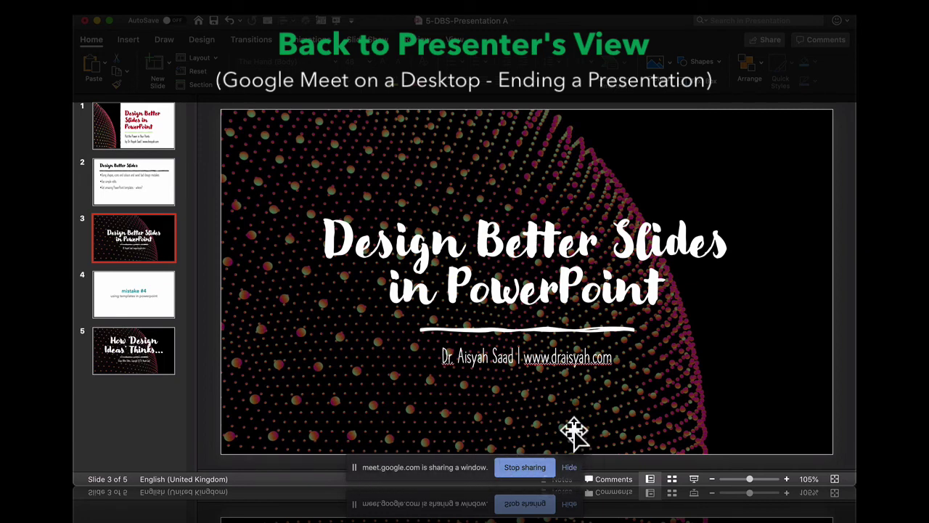
{"action": "left_click", "coordinate": [529, 468]}
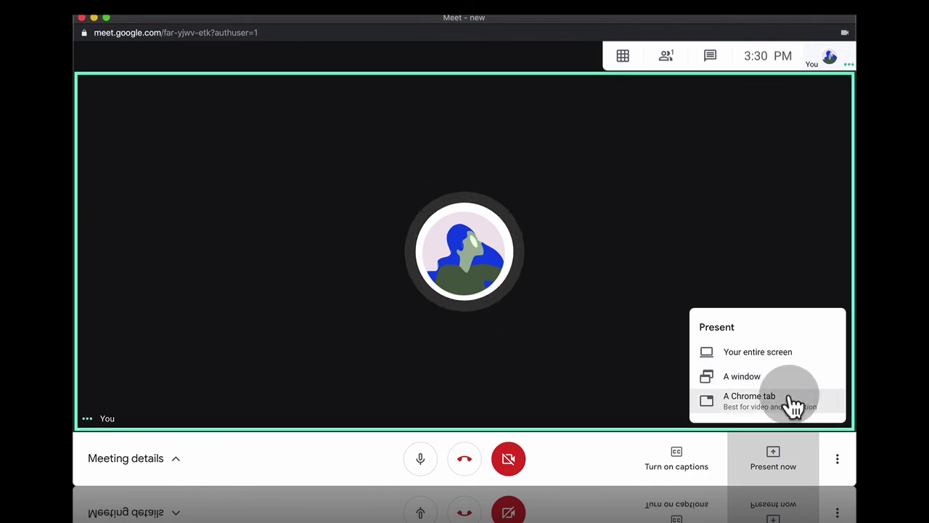
- Pick the Google Meet Grid View - Chrome Web Store tab from the Chrome tab list
{"action": "left_click", "coordinate": [794, 403]}
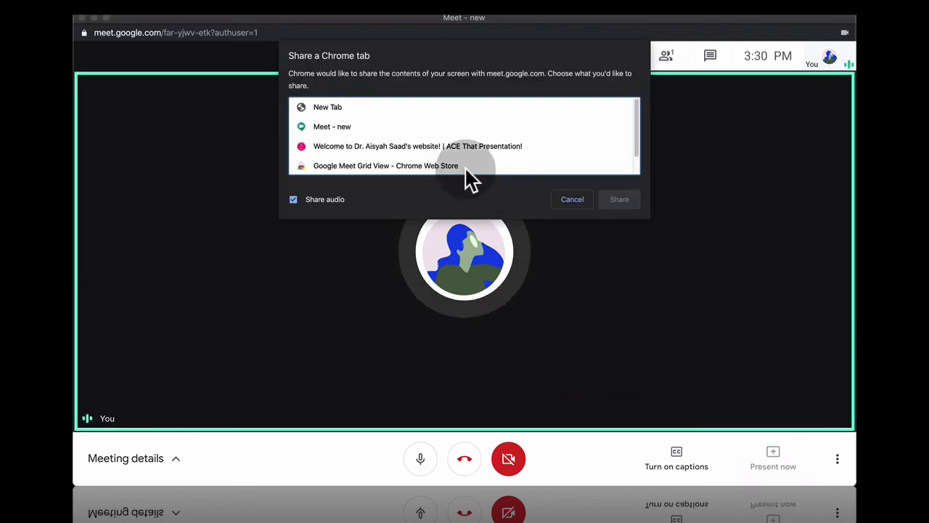
{"action": "scroll", "coordinate": [453, 119], "scroll_direction": "down", "scroll_amount": 1}
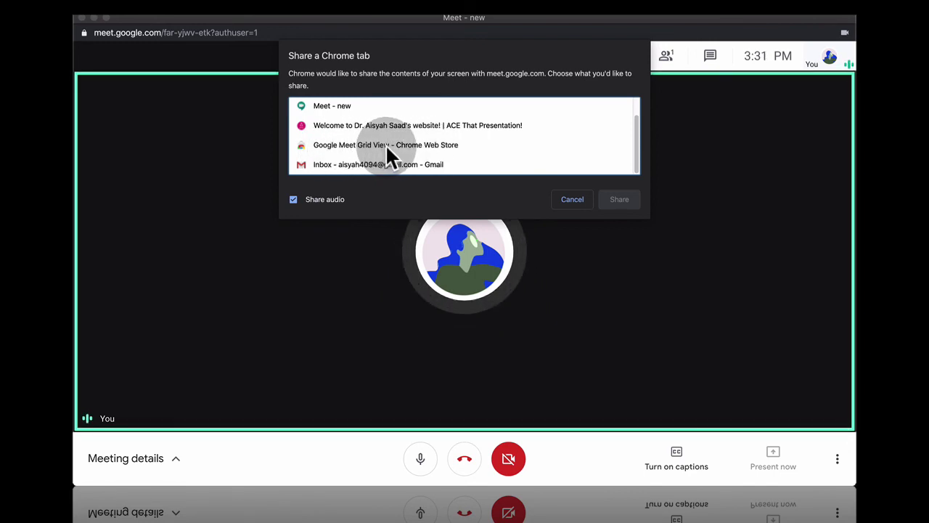
{"action": "left_click", "coordinate": [442, 145]}
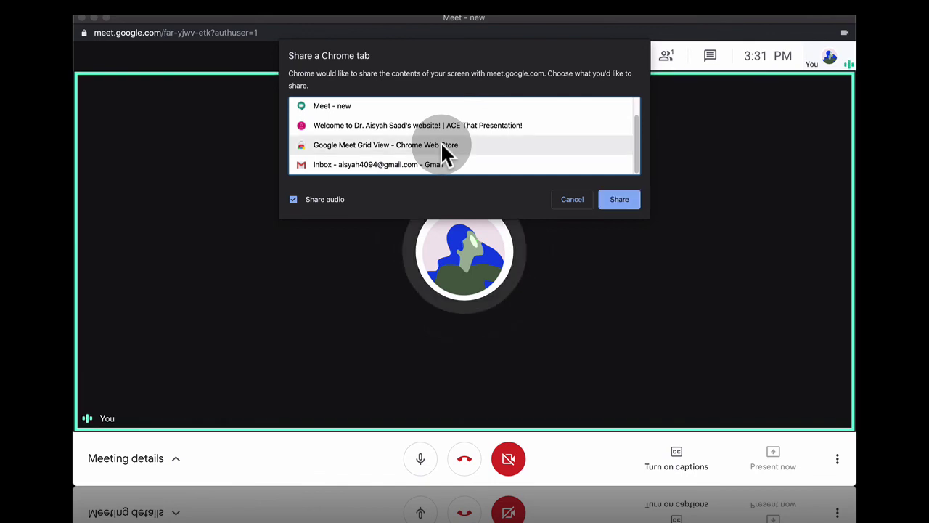
- Share the Grid View store tab and scroll down to its grid preview screenshot
{"action": "left_click", "coordinate": [617, 202]}
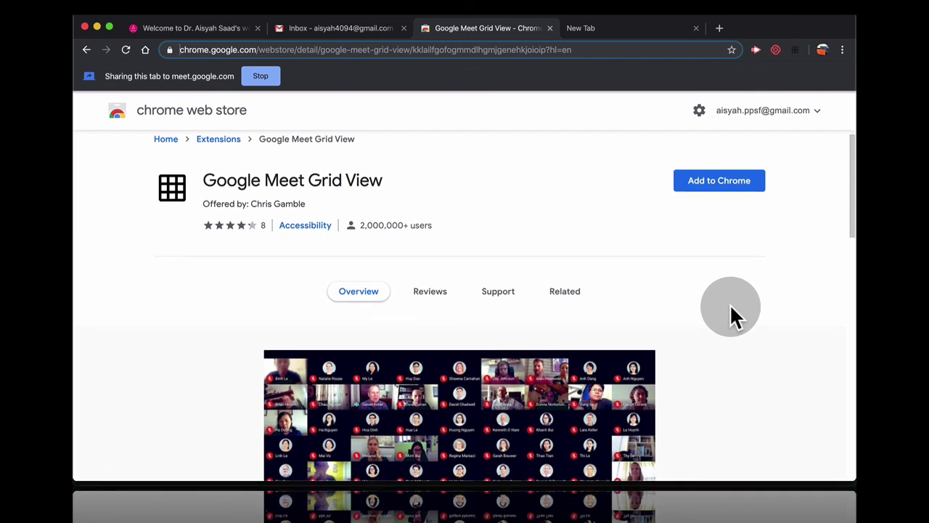
{"action": "scroll", "coordinate": [726, 319], "scroll_direction": "down", "scroll_amount": 2}
{"action": "scroll", "coordinate": [720, 322], "scroll_direction": "down", "scroll_amount": 2}
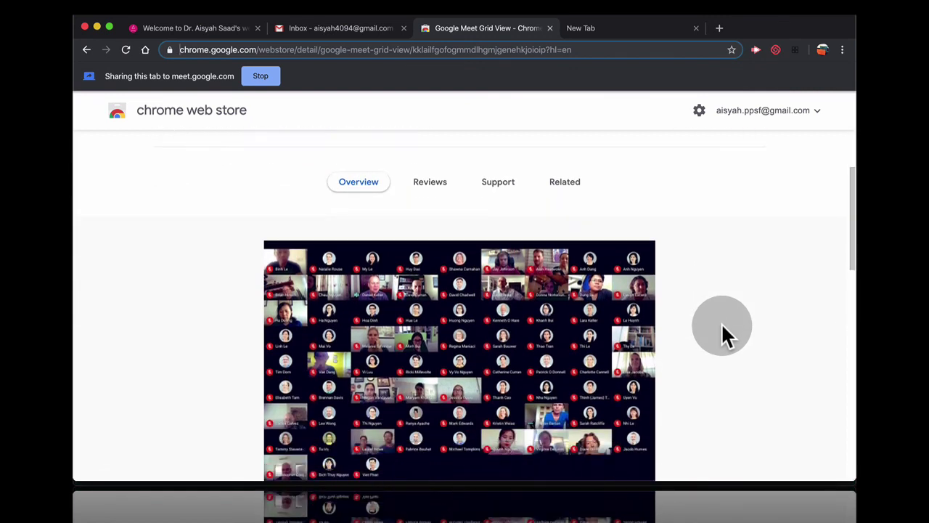
{"action": "scroll", "coordinate": [723, 323], "scroll_direction": "down", "scroll_amount": 2}
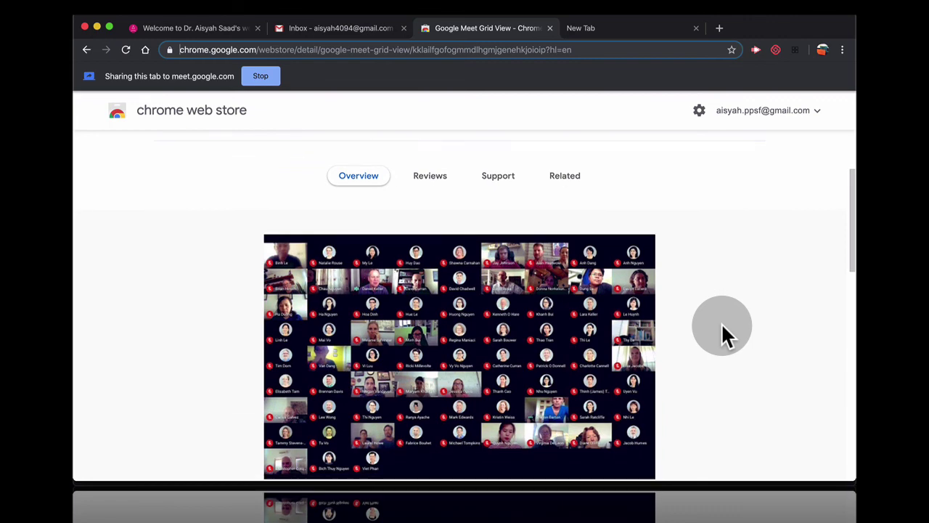
{"action": "scroll", "coordinate": [720, 322], "scroll_direction": "down", "scroll_amount": 1}
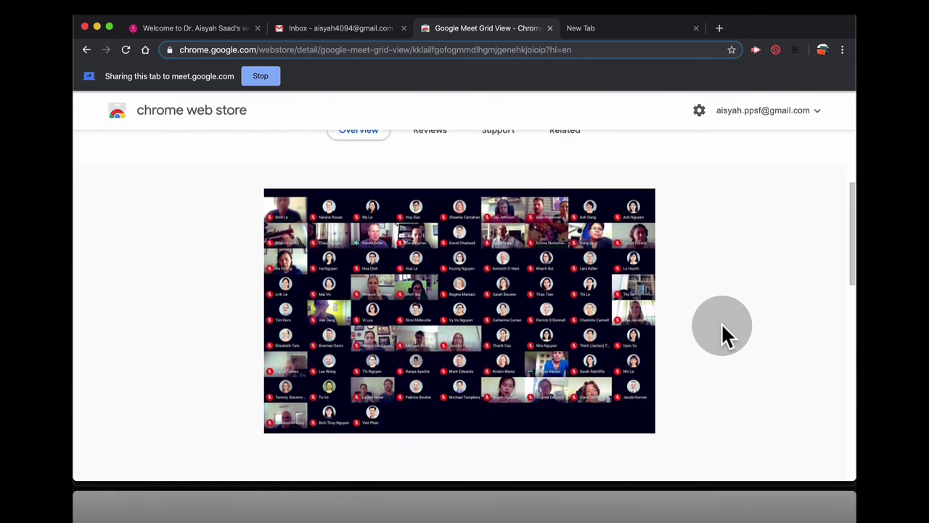